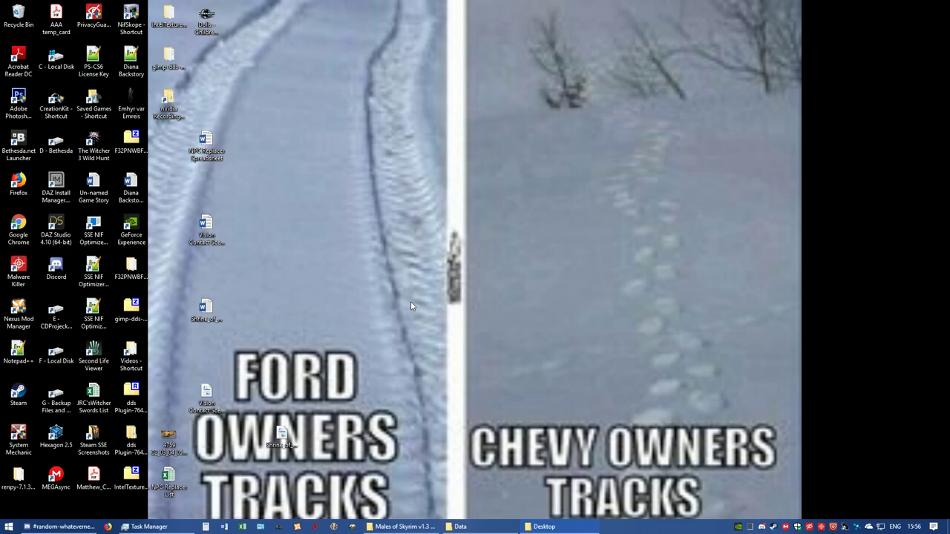
Copy the Males of Skyrim plugin from the Loose - SE folder into the Data folder.
click(404, 528)
click(460, 527)
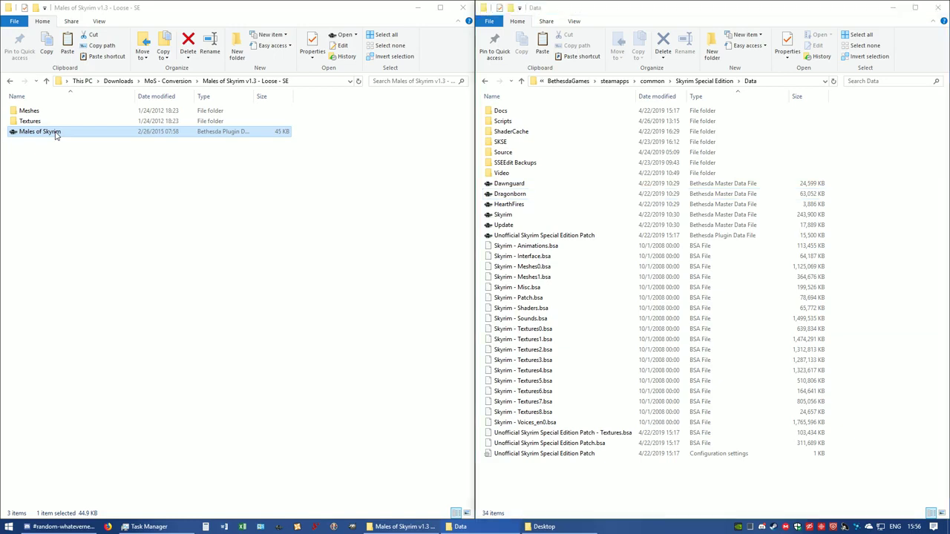
drag(57, 134, 878, 399)
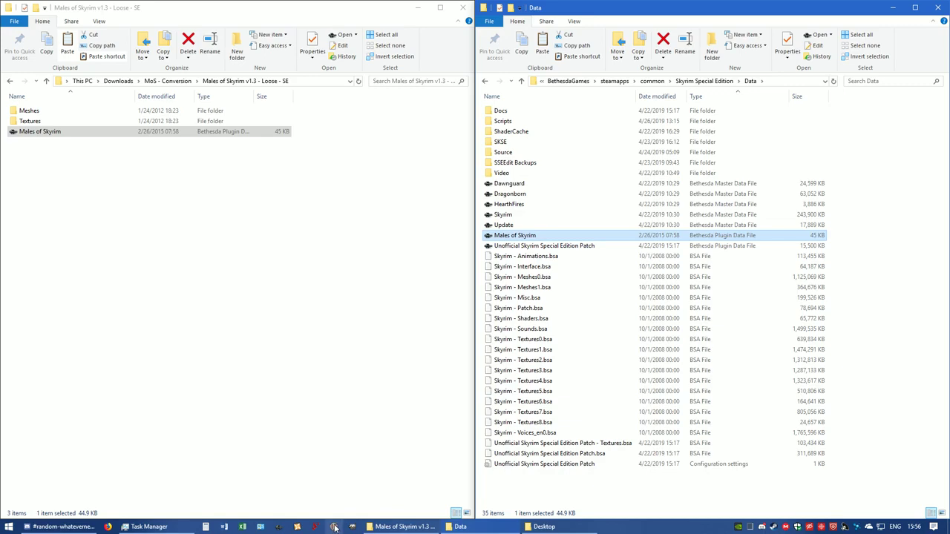
click(334, 527)
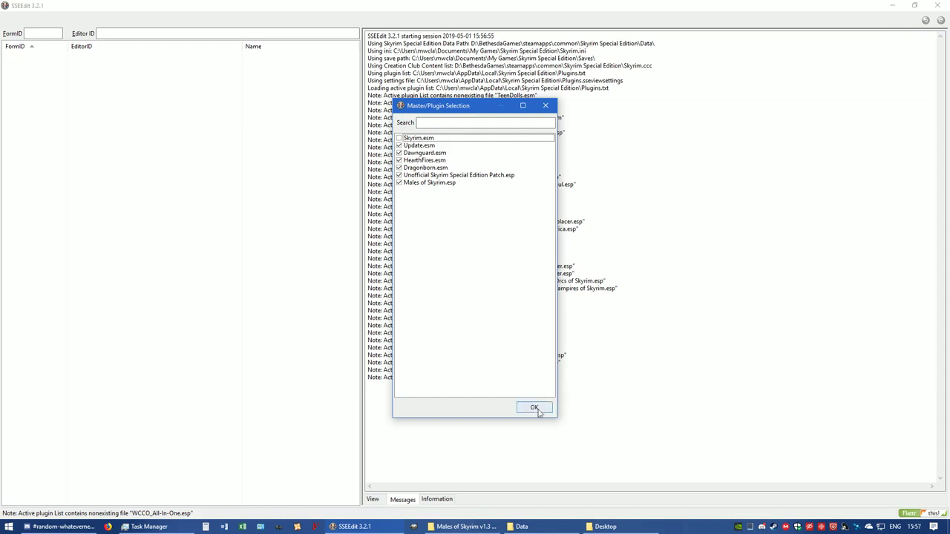
click(535, 408)
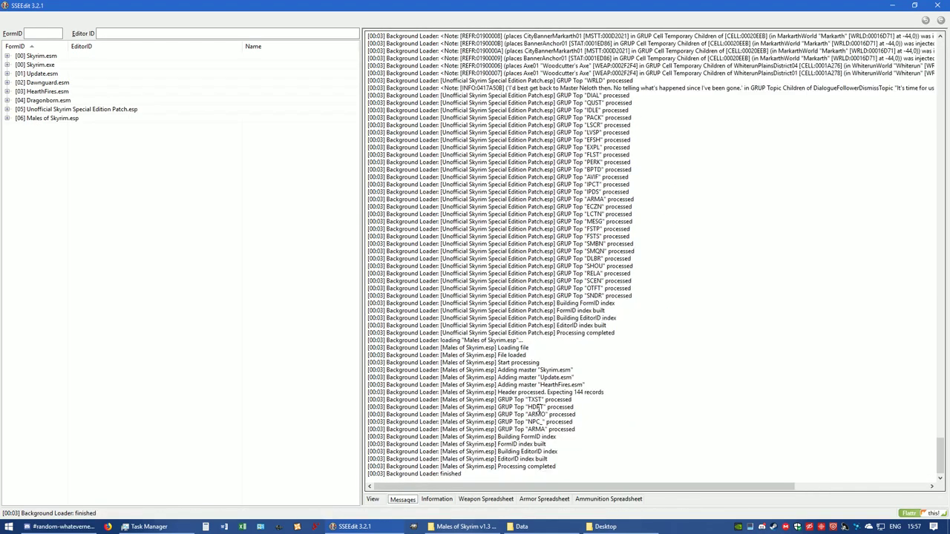
click(7, 119)
click(42, 128)
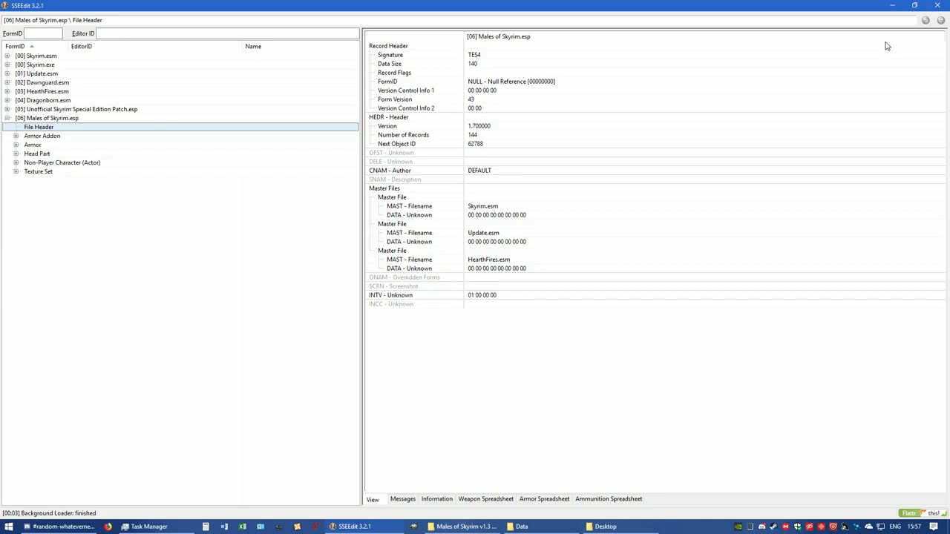
click(937, 6)
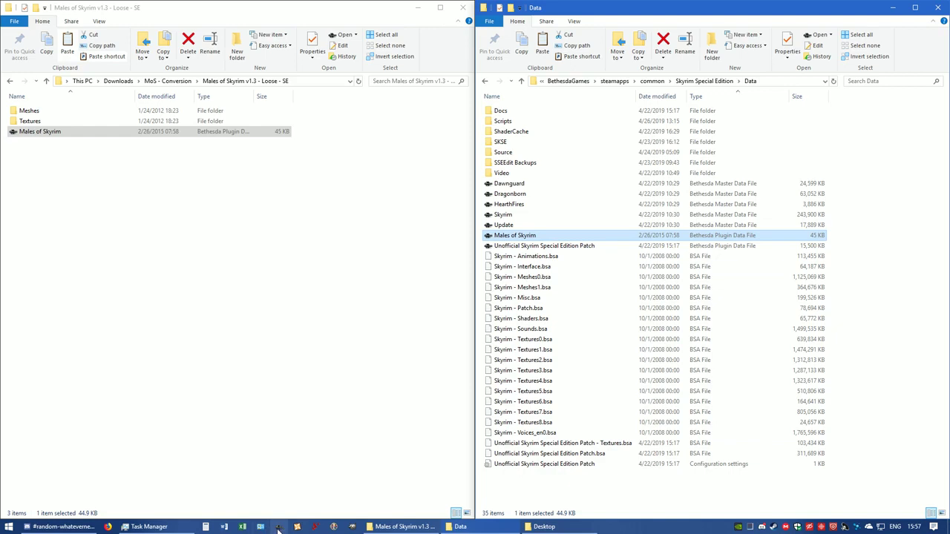
Launch Creation Kit, open the File > Data list, then dismiss it without loading.
click(278, 527)
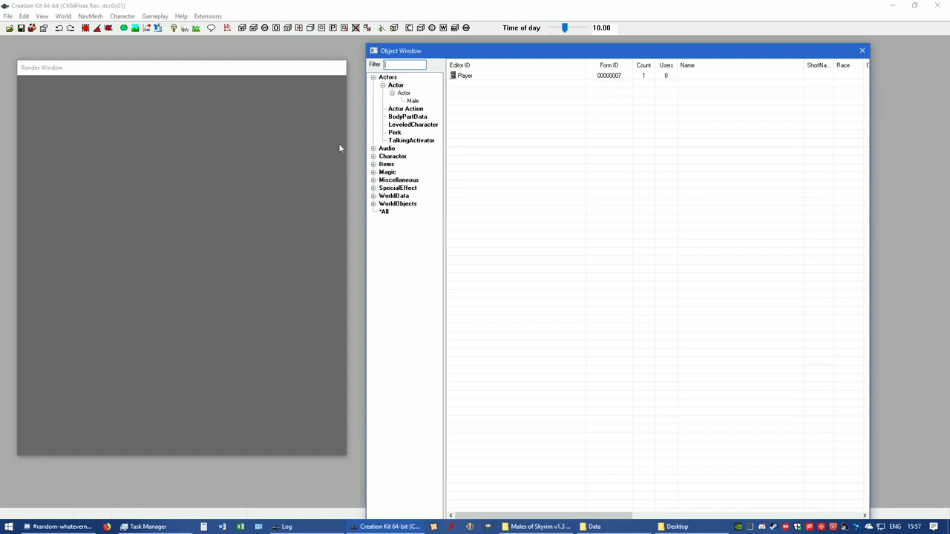
click(8, 16)
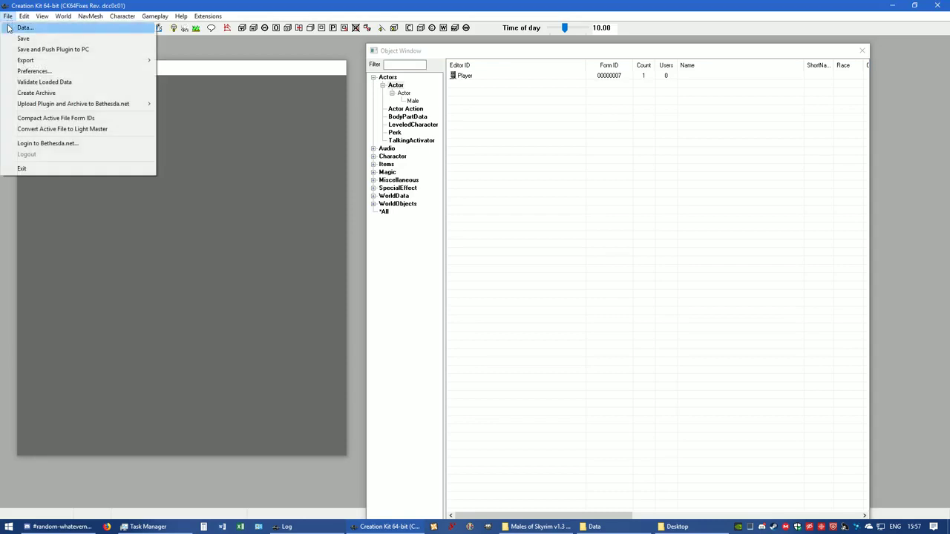
click(22, 28)
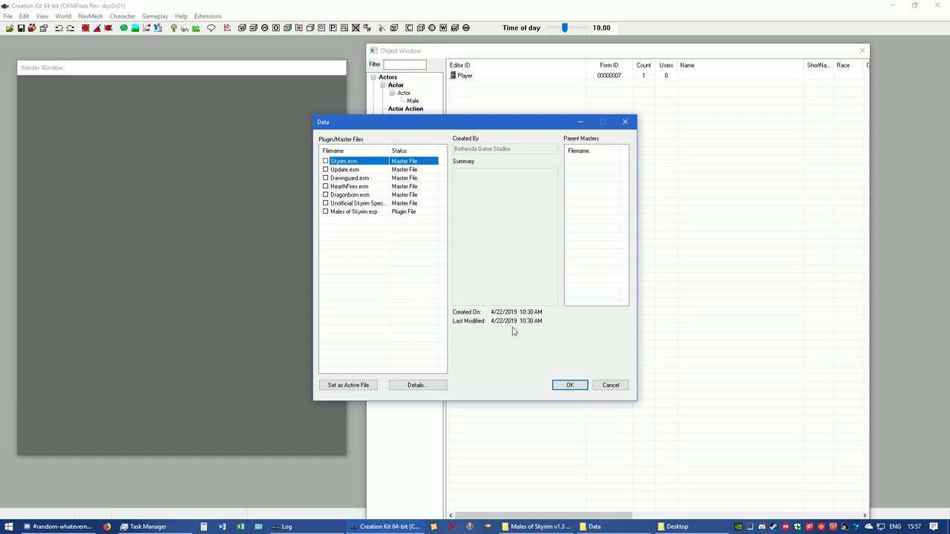
click(611, 387)
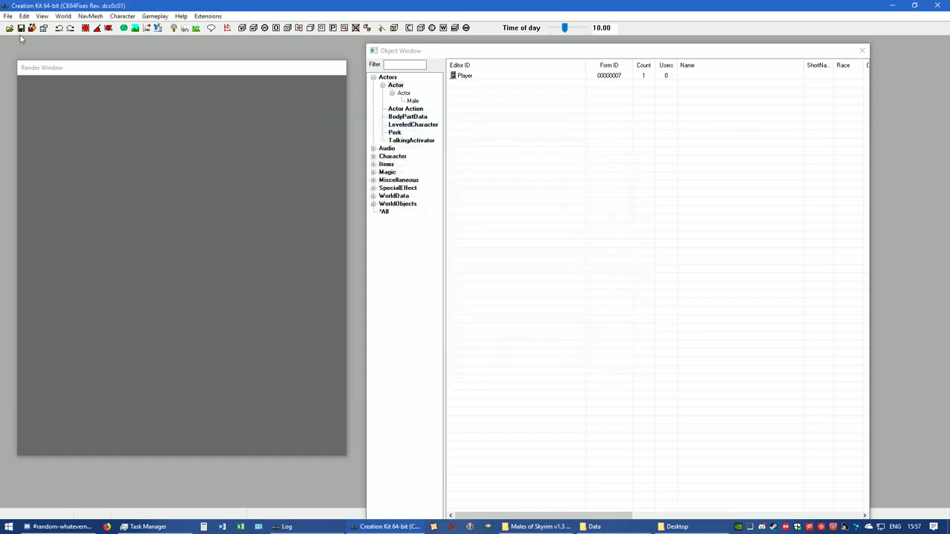
Tick Males of Skyrim.esp in the Data list, set it as the active file, and load it.
click(7, 15)
click(22, 28)
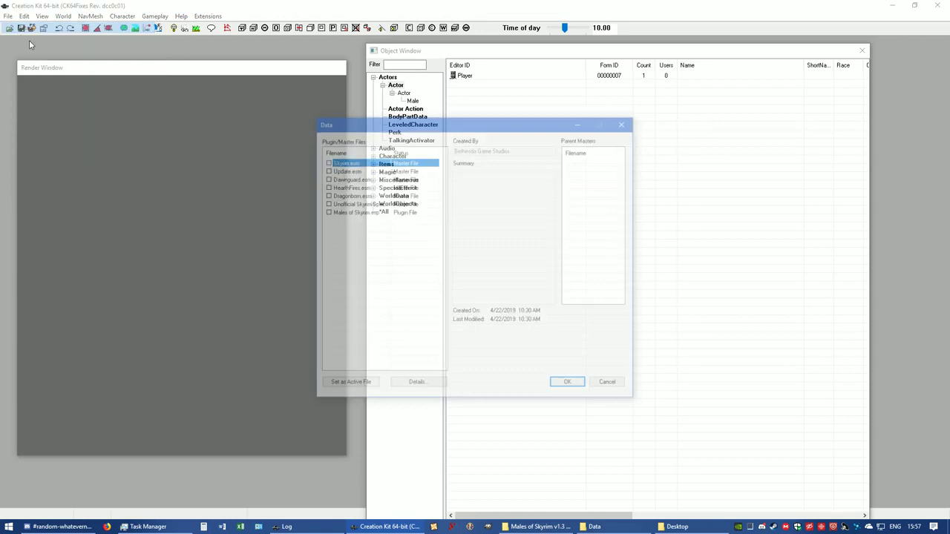
double_click(326, 212)
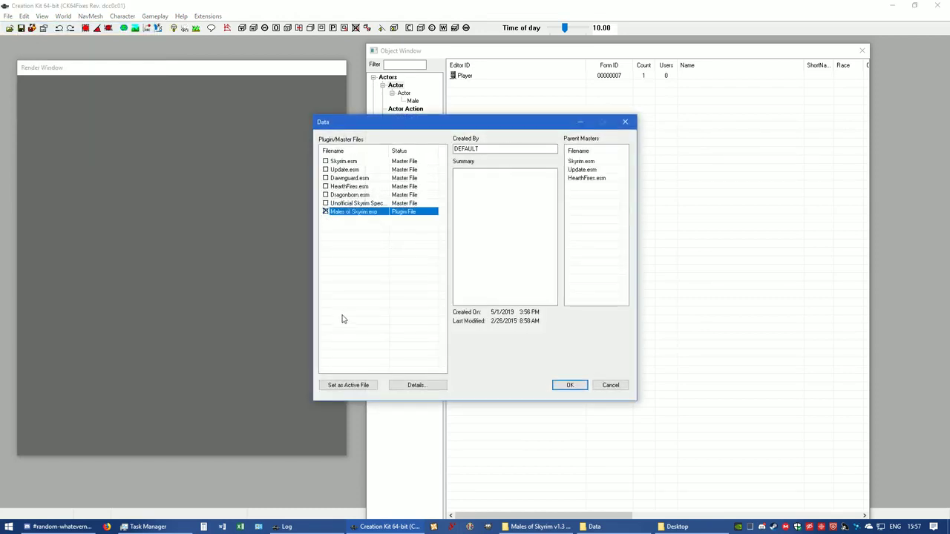
click(357, 386)
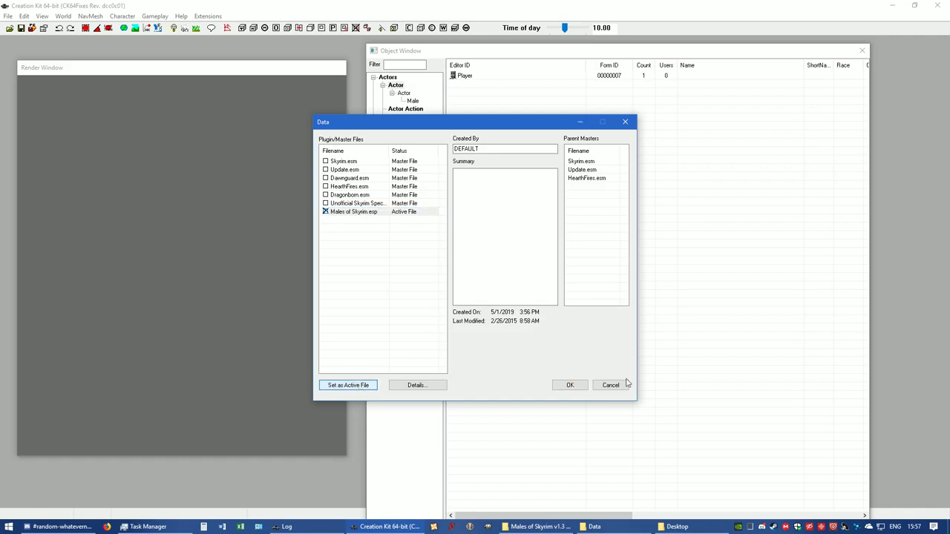
click(577, 387)
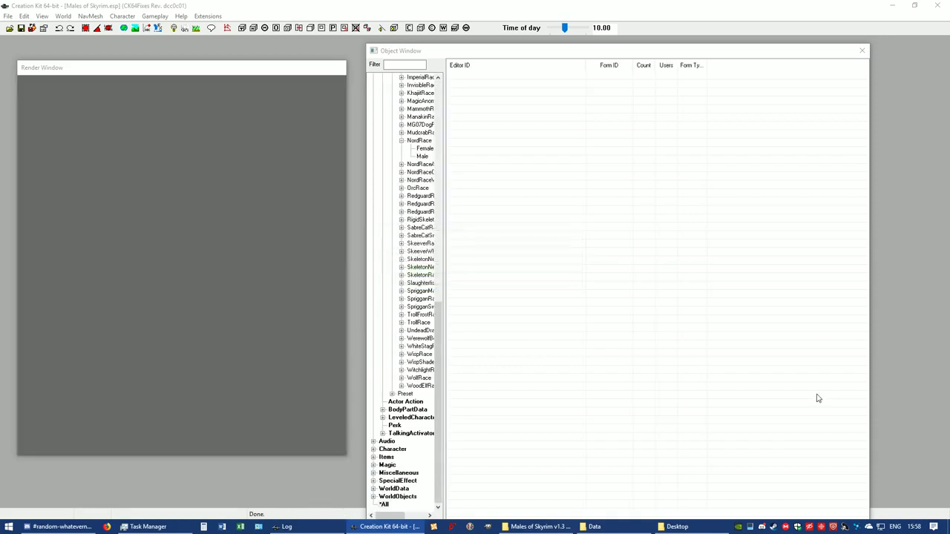
Widen the Object Window tree, list all Actor records, and select Abelone.
drag(445, 90, 501, 90)
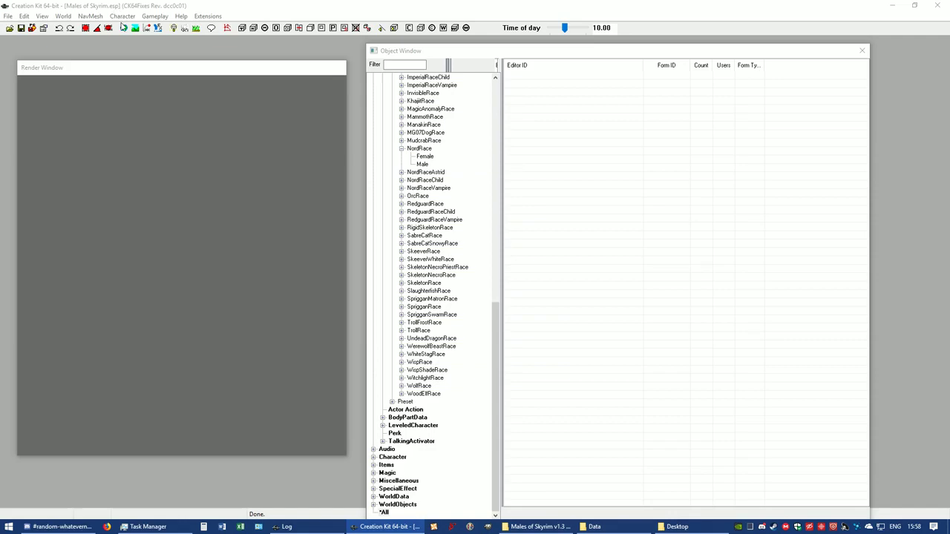
drag(496, 313, 496, 77)
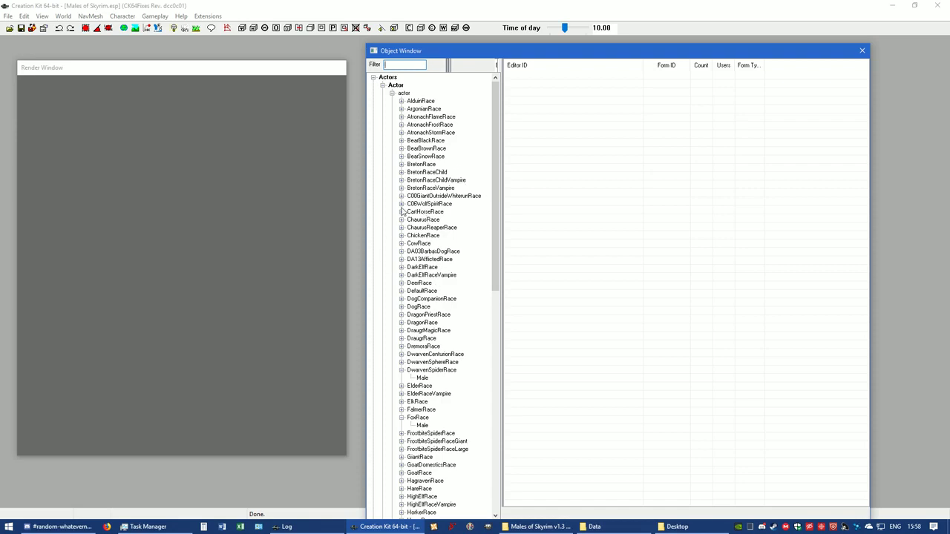
click(404, 93)
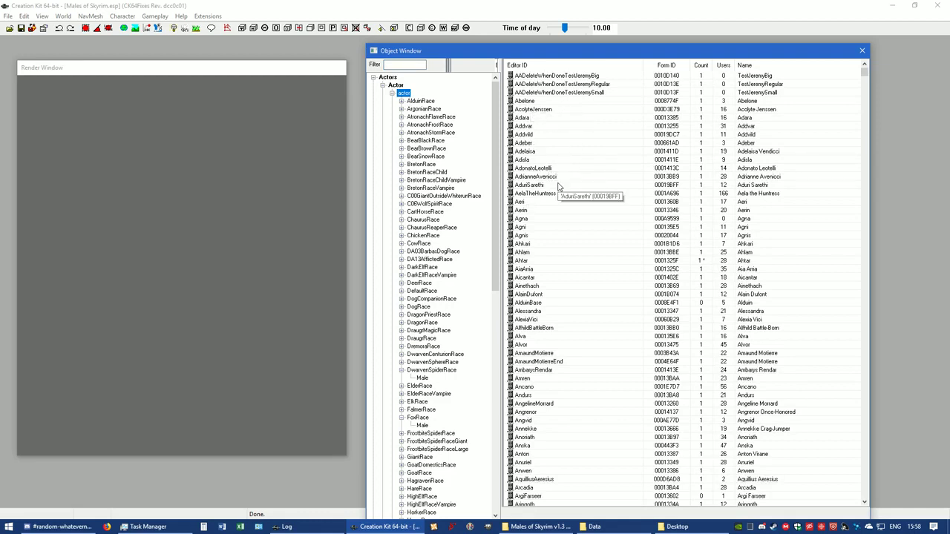
click(532, 102)
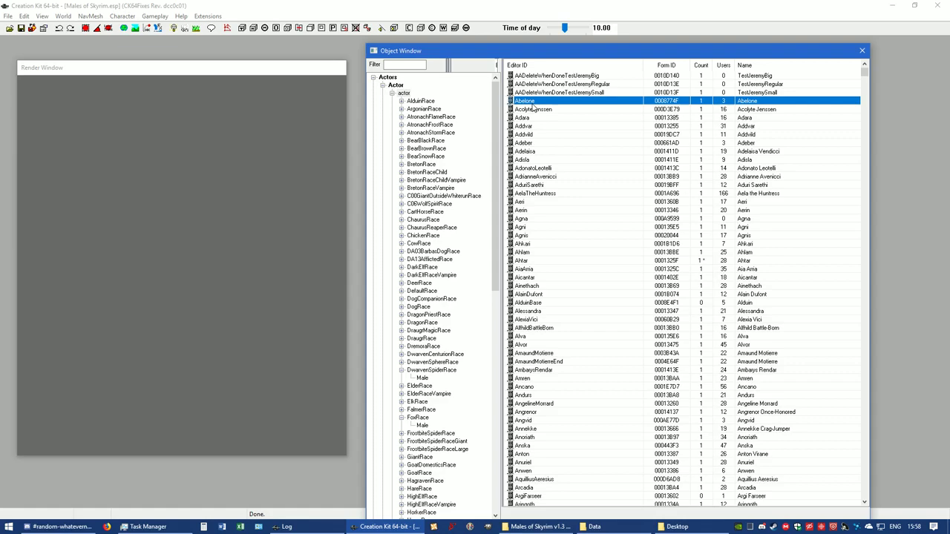
Open the Abelone actor record, close it with OK, and save Males of Skyrim.esp.
double_click(533, 106)
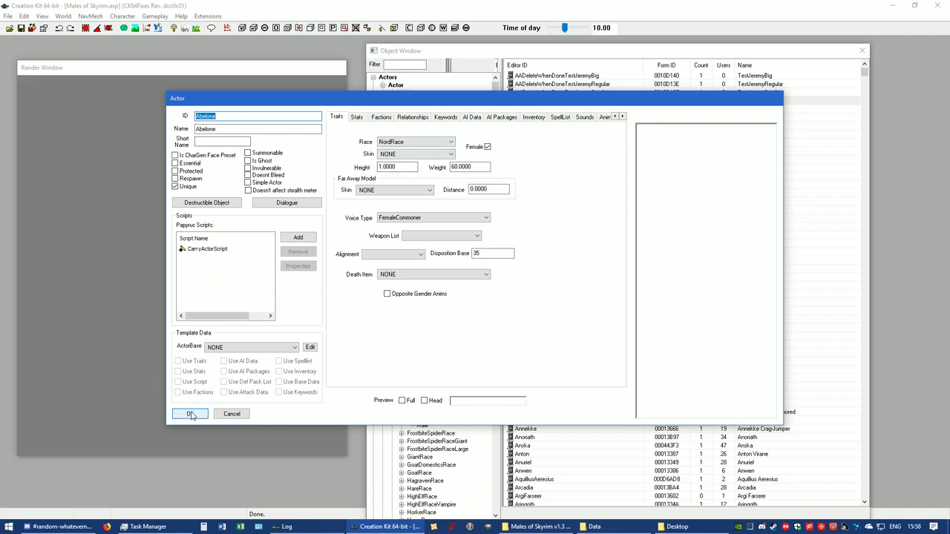
click(190, 415)
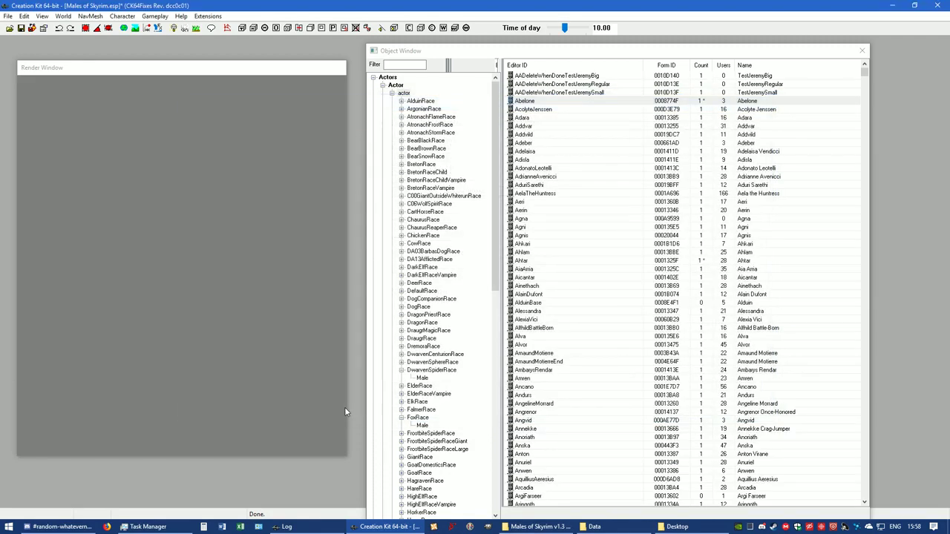
click(21, 29)
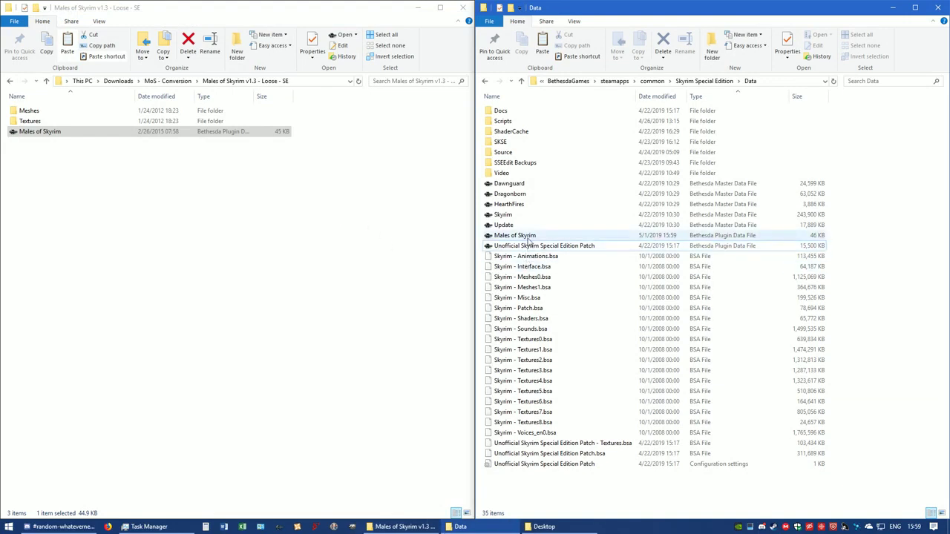
Check that the Males of Skyrim plugin in Data is now 46 KB, then launch SSEEdit.
click(544, 236)
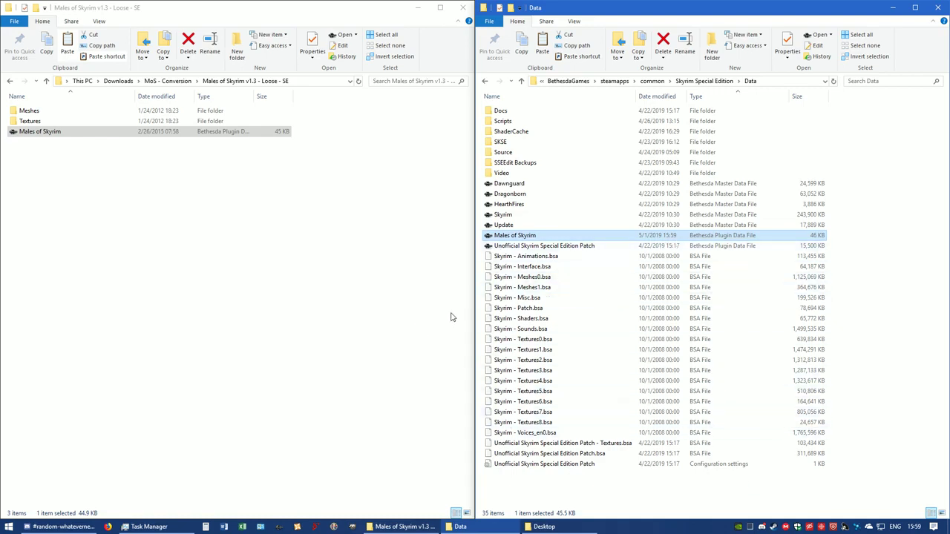
click(334, 527)
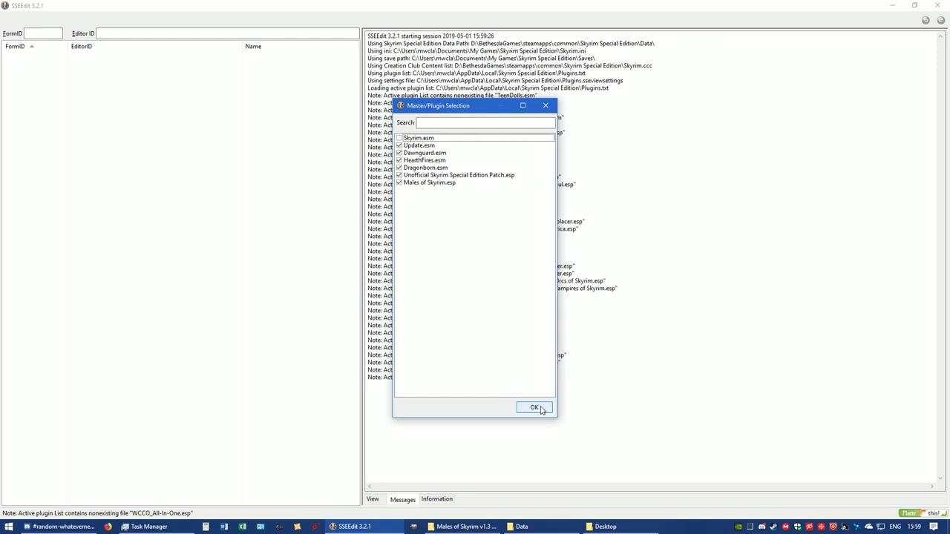
Load the plugins and confirm Males of Skyrim.esp's File Header reads Form Version 44, then exit SSEEdit.
click(535, 409)
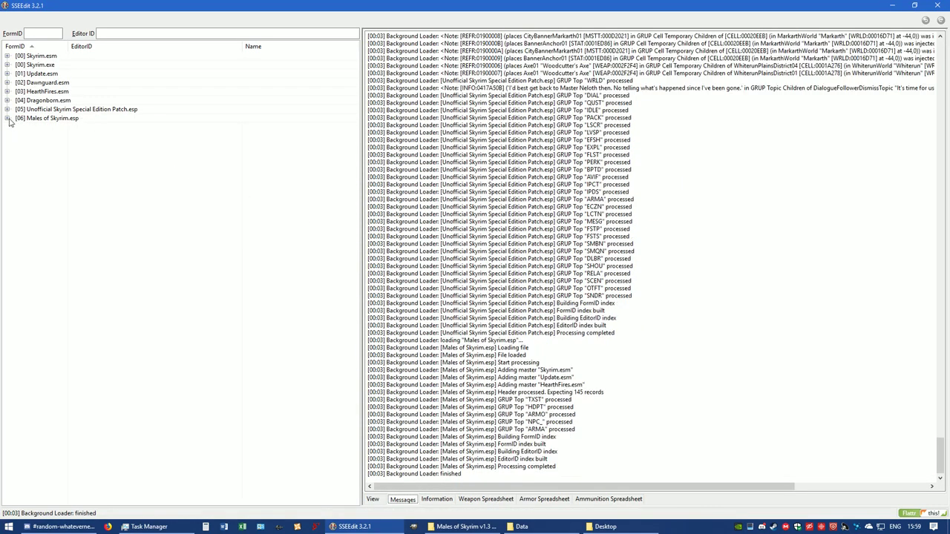
click(7, 119)
click(31, 127)
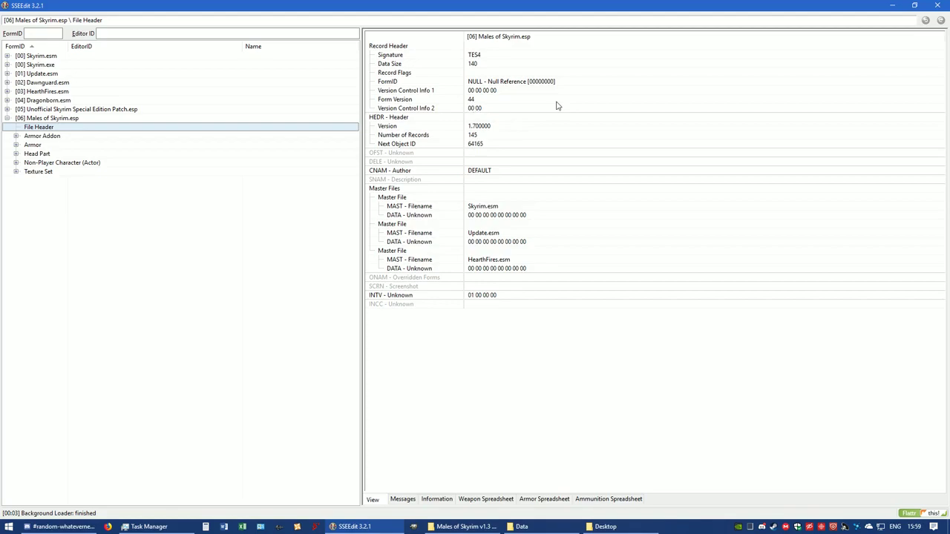
click(940, 9)
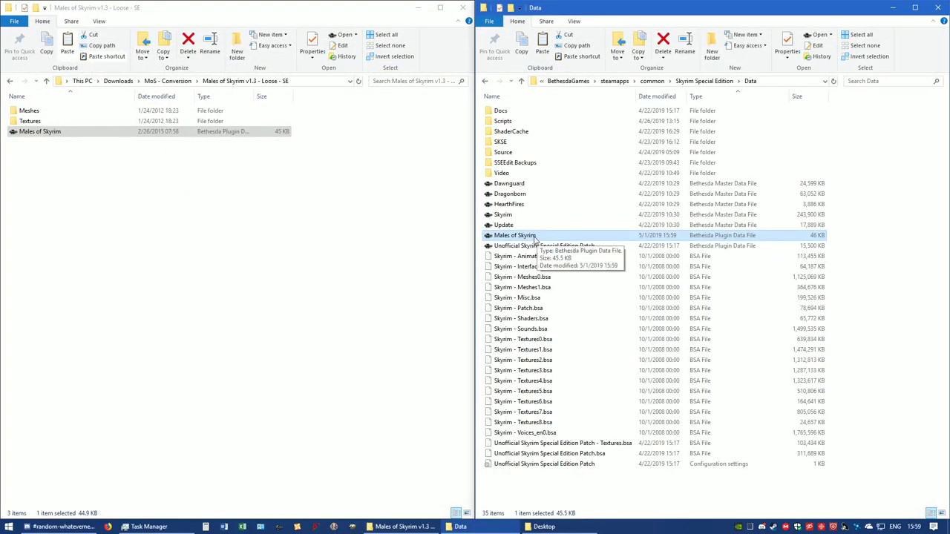
Copy the converted plugin over the original in Loose - SE, then delete the Data copy.
drag(533, 239, 86, 212)
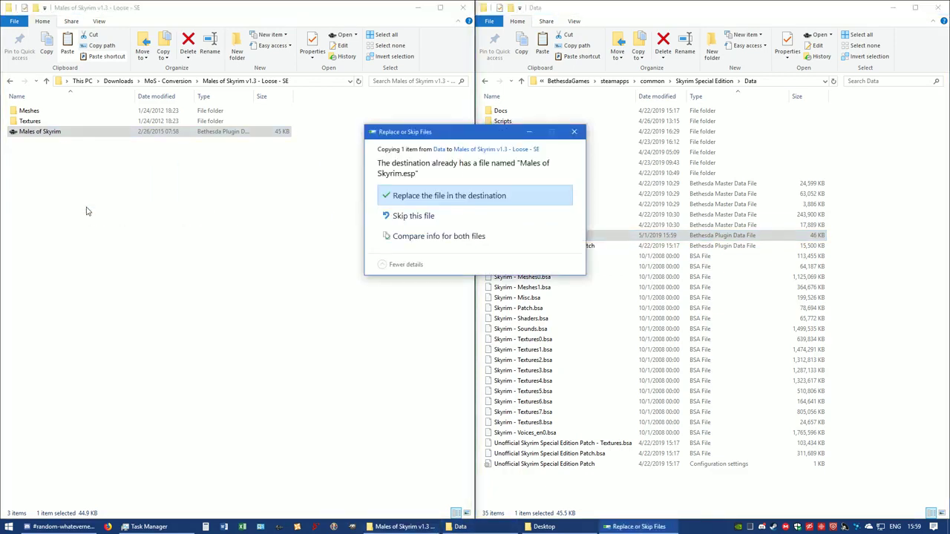
click(418, 199)
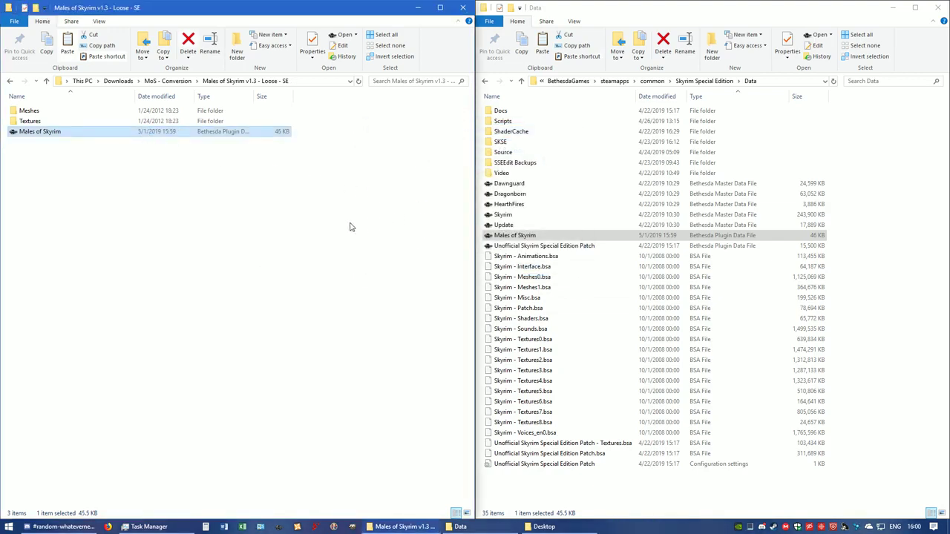
right_click(526, 242)
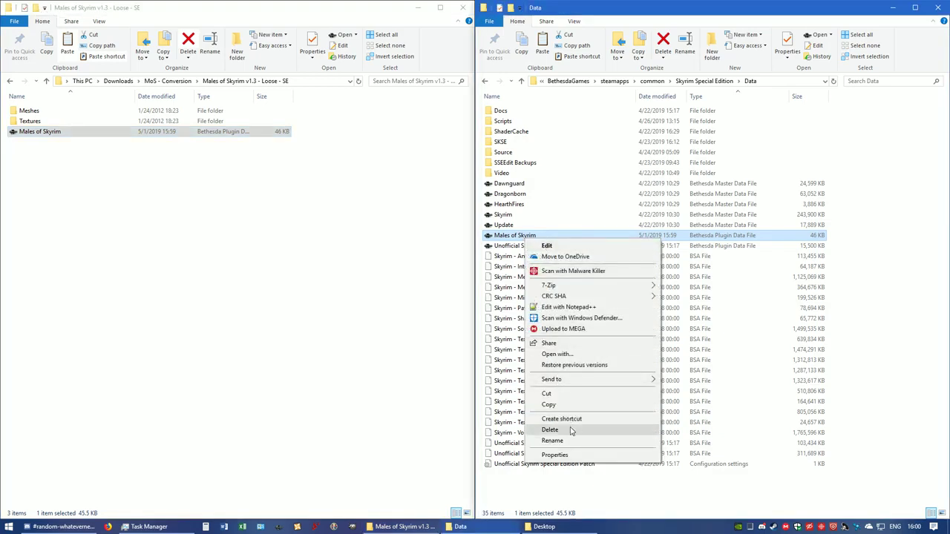
click(550, 430)
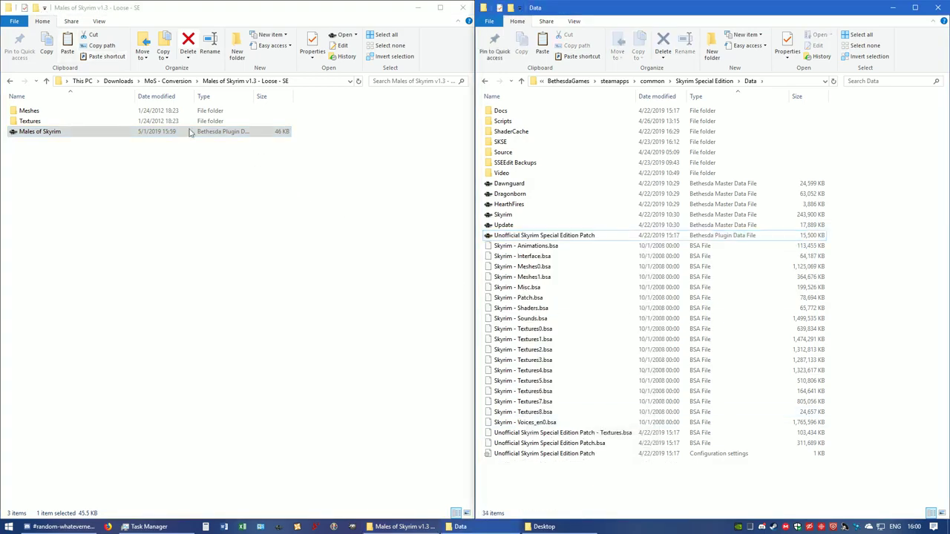
In MoS - Conversion, delete the old Loose - SE 7z archive and bring up the folder's 7-Zip menu.
click(171, 81)
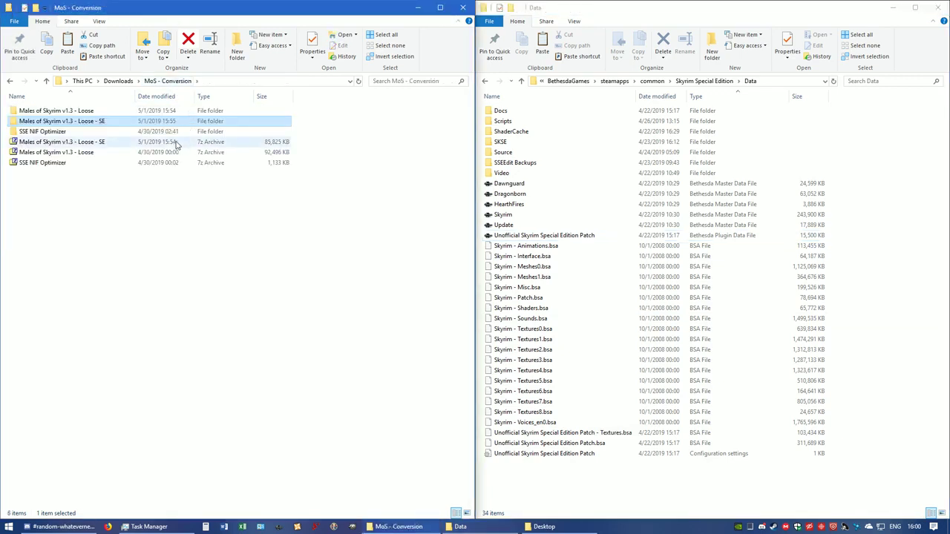
right_click(77, 143)
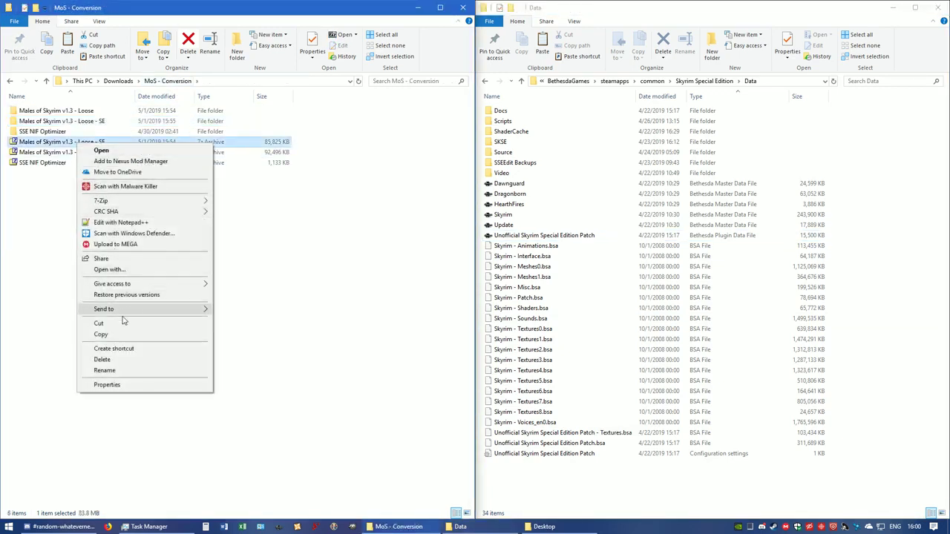
click(119, 360)
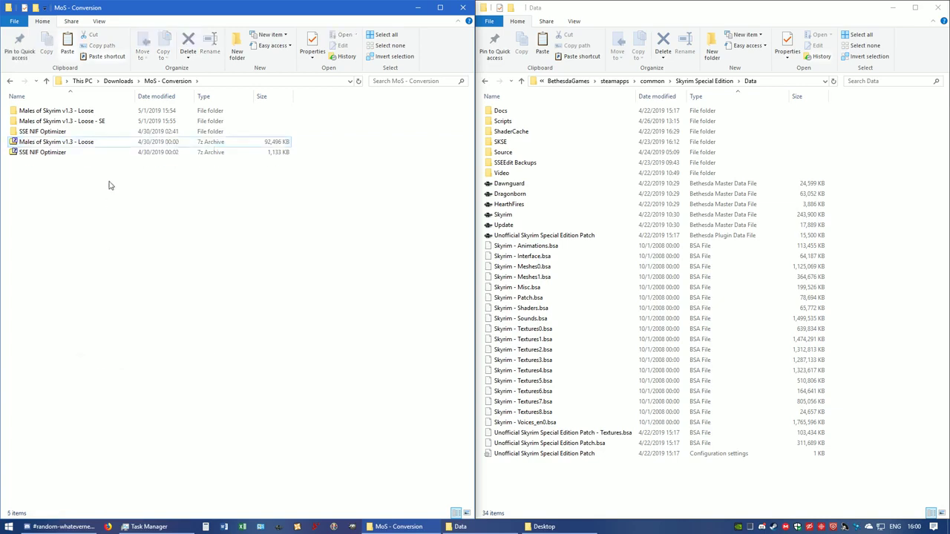
right_click(95, 122)
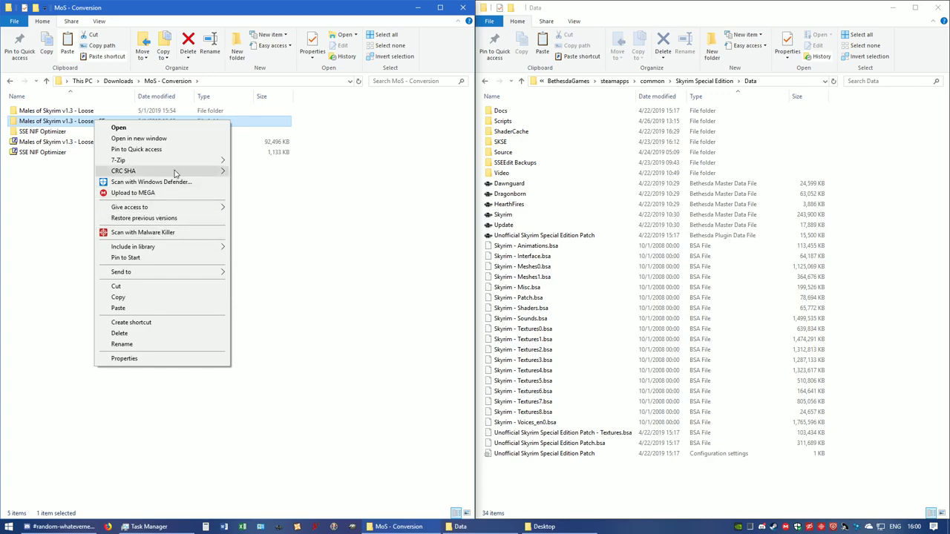
mouse_move(197, 161)
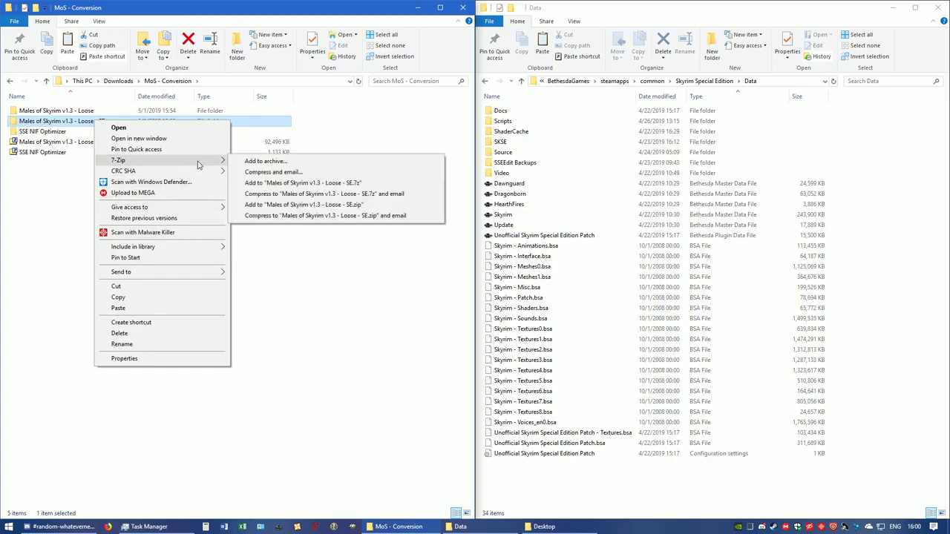
Archive the Loose - SE folder as Males of Skyrim v1.3 - Loose - SE.7z with Ultra compression.
click(256, 161)
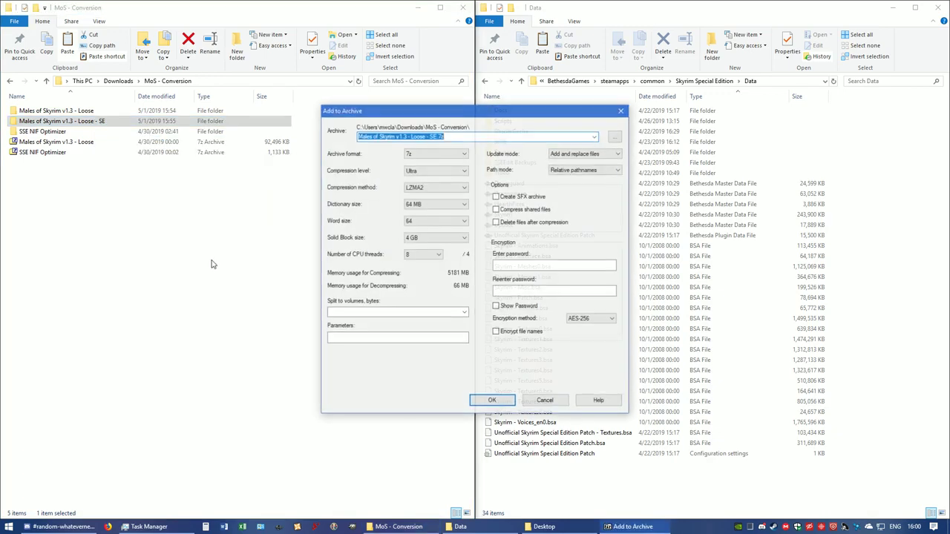
click(493, 401)
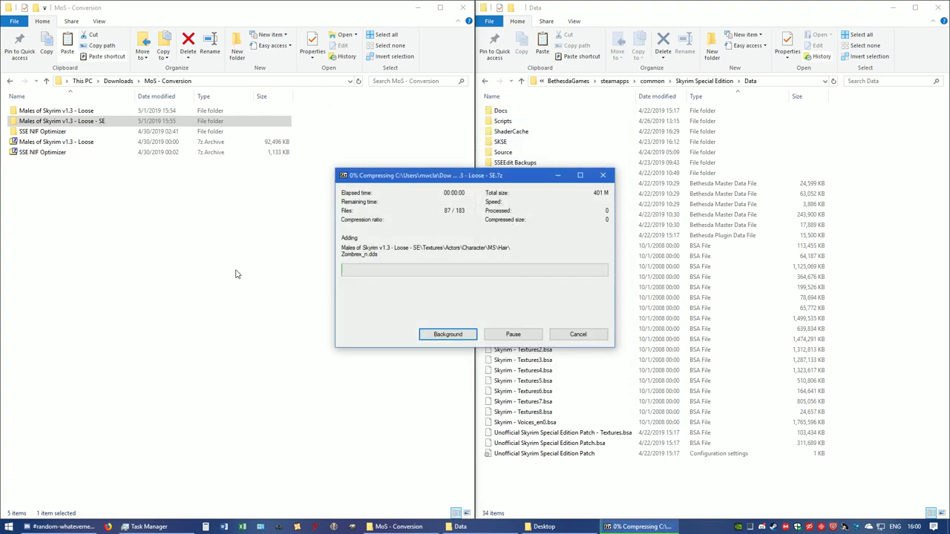